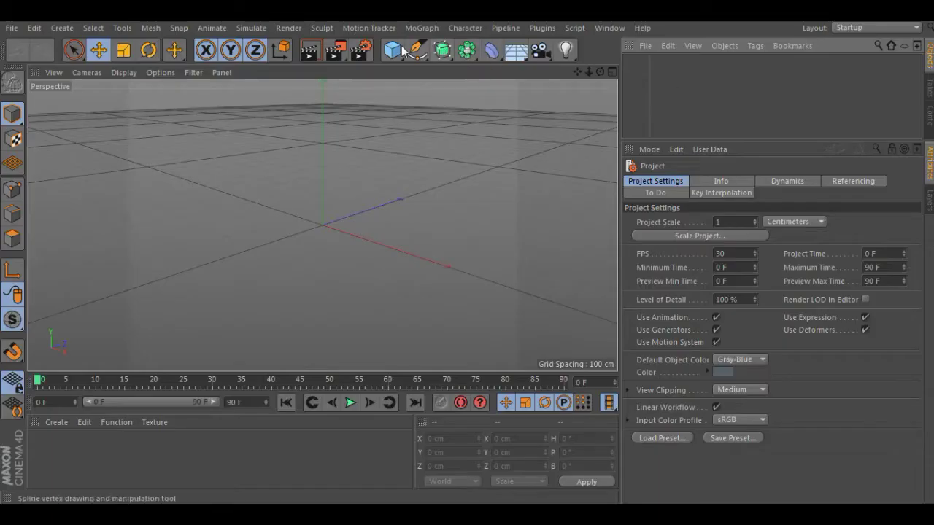
# - Add a cube, size it 40 × 10 × 150 cm, and wrap it in a new MoGraph Cloner
pyautogui.click(392, 50)
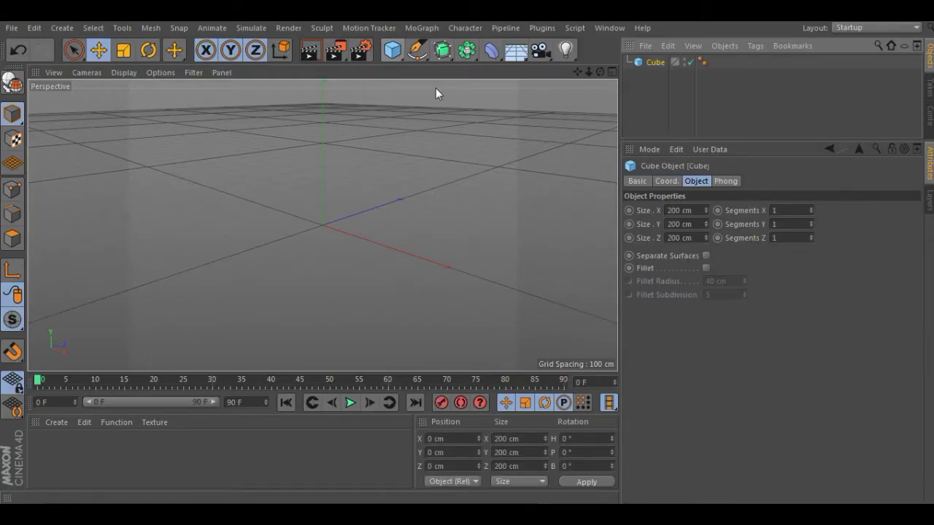
pyautogui.click(668, 212)
pyautogui.write('40')
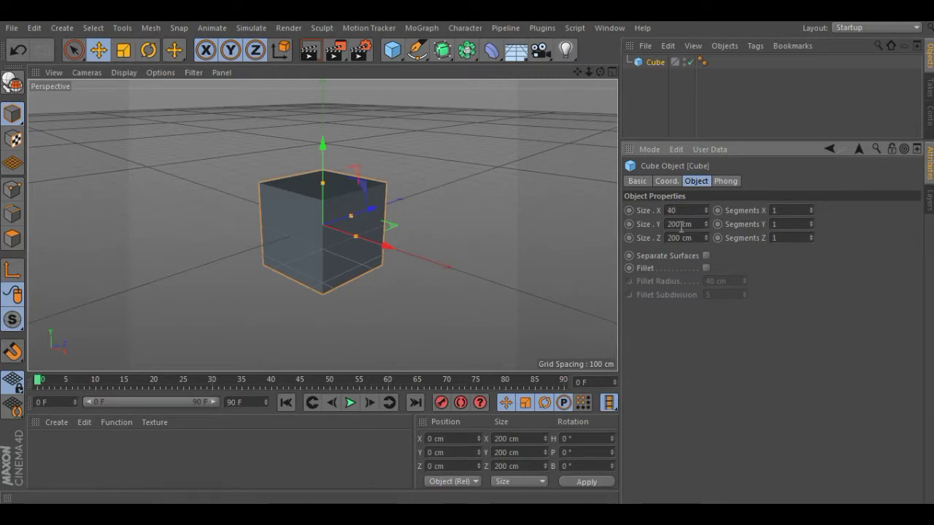
pyautogui.click(681, 224)
pyautogui.write('10')
pyautogui.click(685, 238)
pyautogui.write('150')
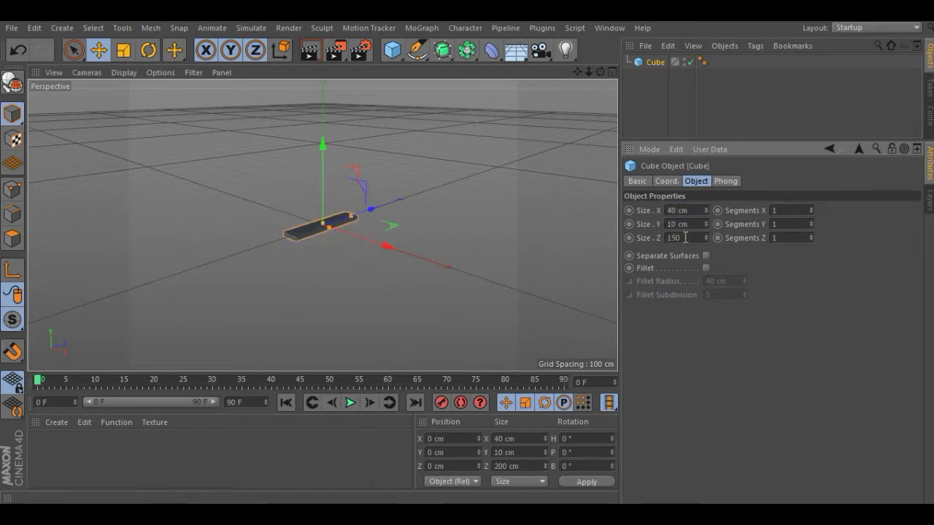
pyautogui.click(422, 27)
pyautogui.click(431, 132)
# - Nest the cube in the Cloner and set P.Y 0 cm, P.X 41 cm and Count 40
pyautogui.moveTo(657, 76); pyautogui.dragTo(653, 63)
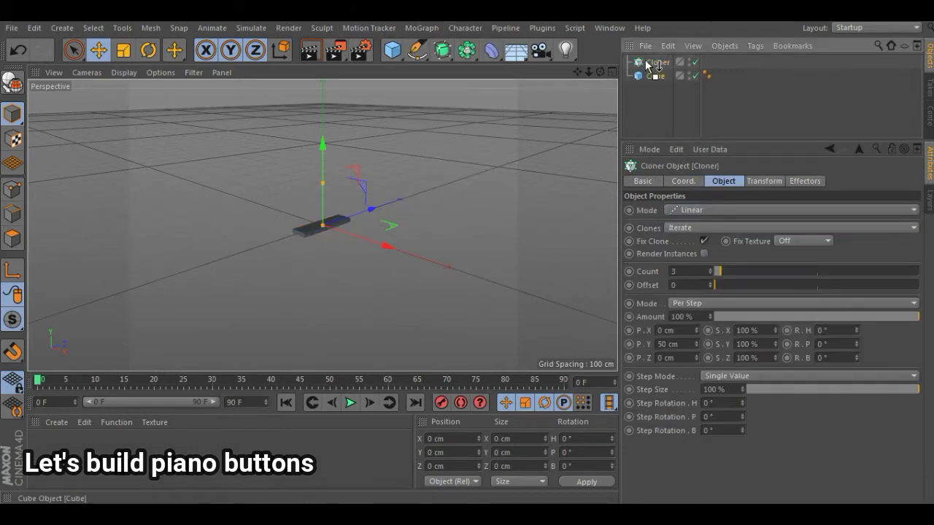
pyautogui.click(657, 62)
pyautogui.click(689, 343)
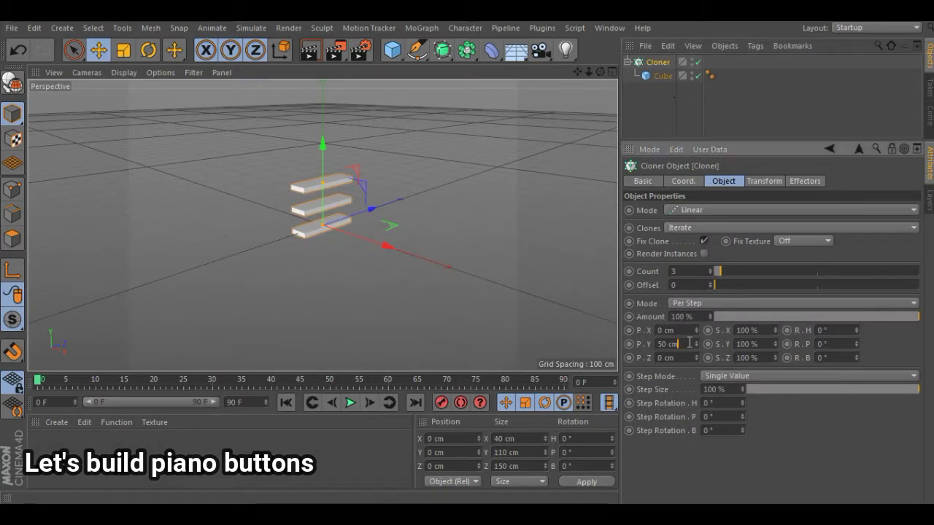
pyautogui.write('0')
pyautogui.doubleClick(685, 330)
pyautogui.write('41')
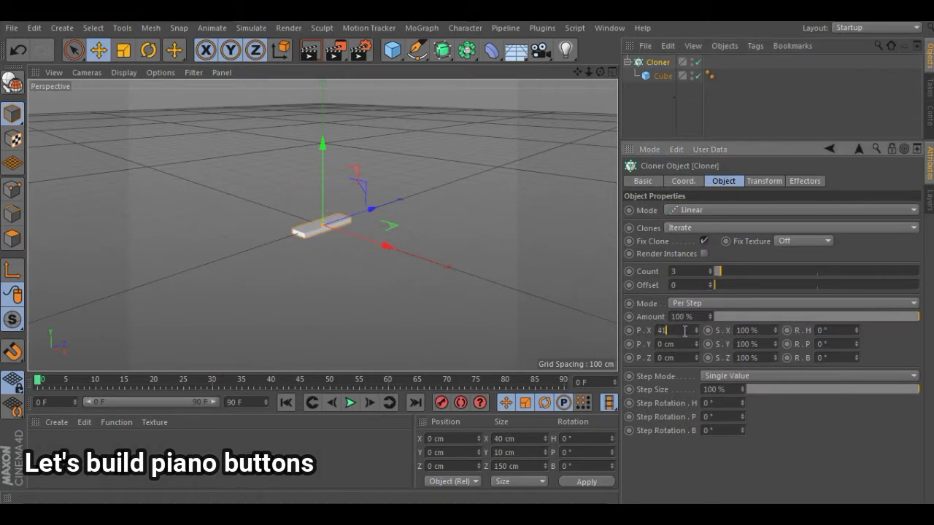
pyautogui.press('Return')
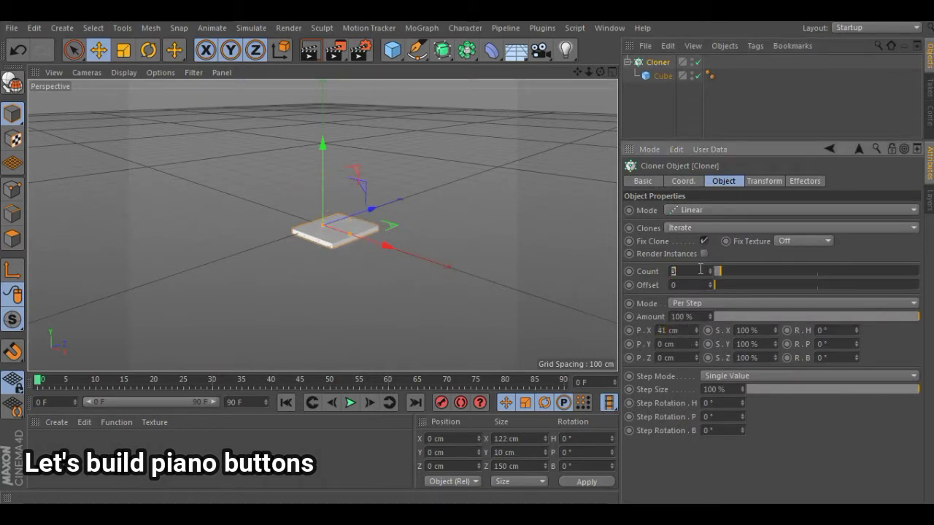
pyautogui.write('40')
pyautogui.press('Return')
pyautogui.press('h')
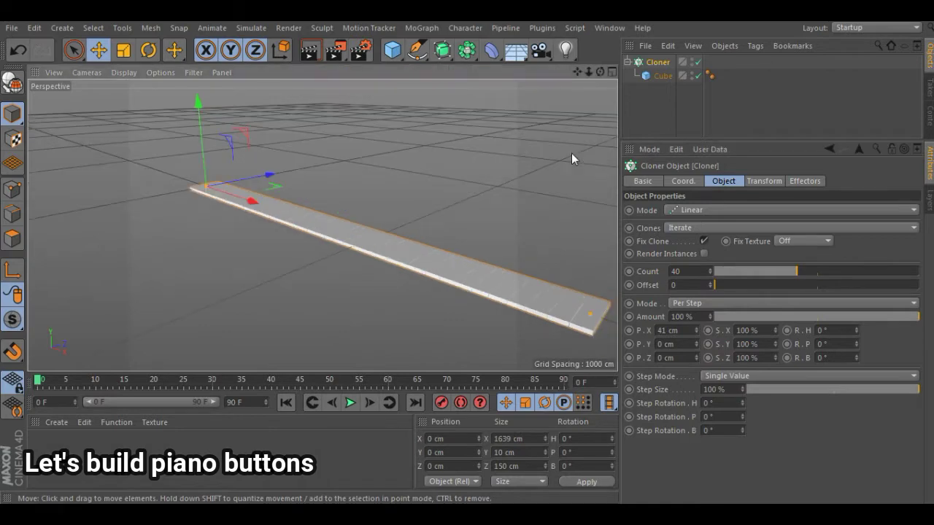
pyautogui.moveTo(595, 73); pyautogui.dragTo(511, 74)
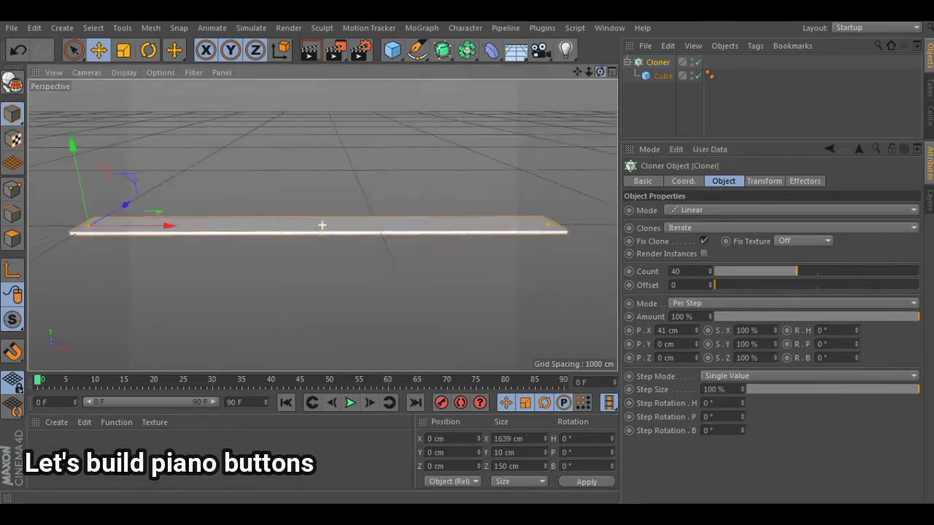
pyautogui.moveTo(595, 74); pyautogui.dragTo(582, 70)
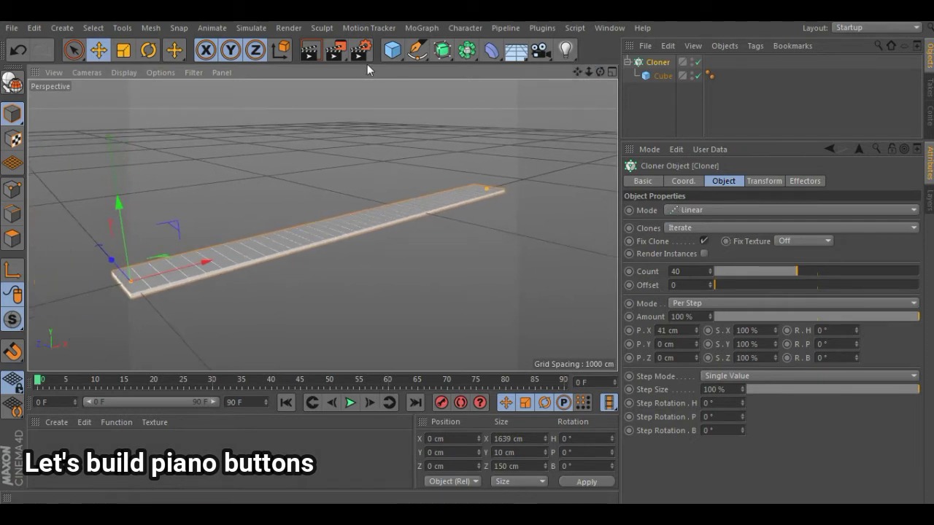
# - Put the cube inside a new Null under the Cloner, with the Null's axis shifted to Z 150/2
pyautogui.moveTo(392, 49); pyautogui.dragTo(442, 69)
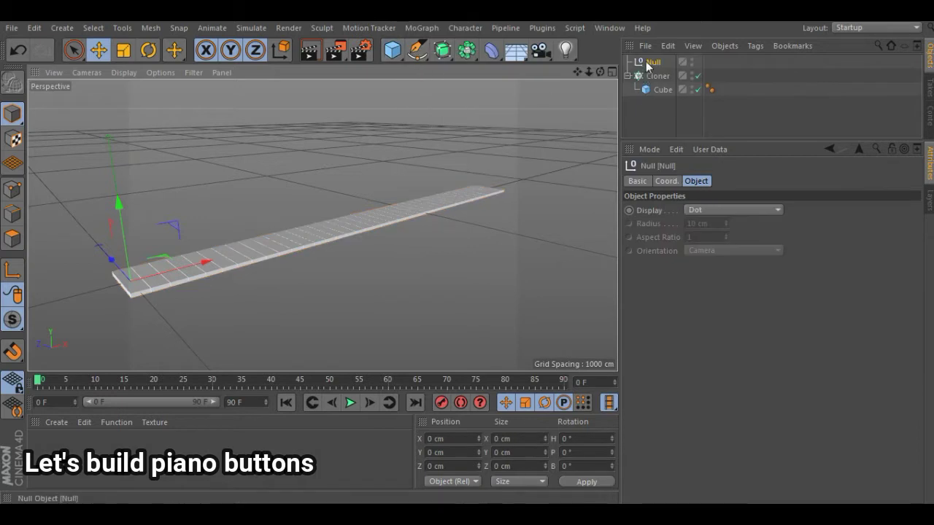
pyautogui.moveTo(656, 86); pyautogui.dragTo(661, 77)
pyautogui.click(661, 87)
pyautogui.click(660, 76)
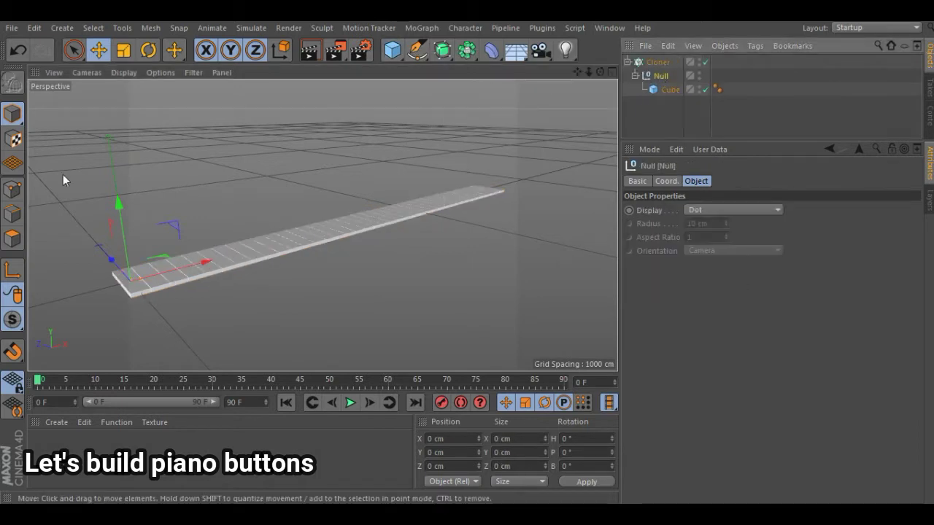
pyautogui.click(21, 273)
pyautogui.moveTo(111, 259); pyautogui.dragTo(105, 254)
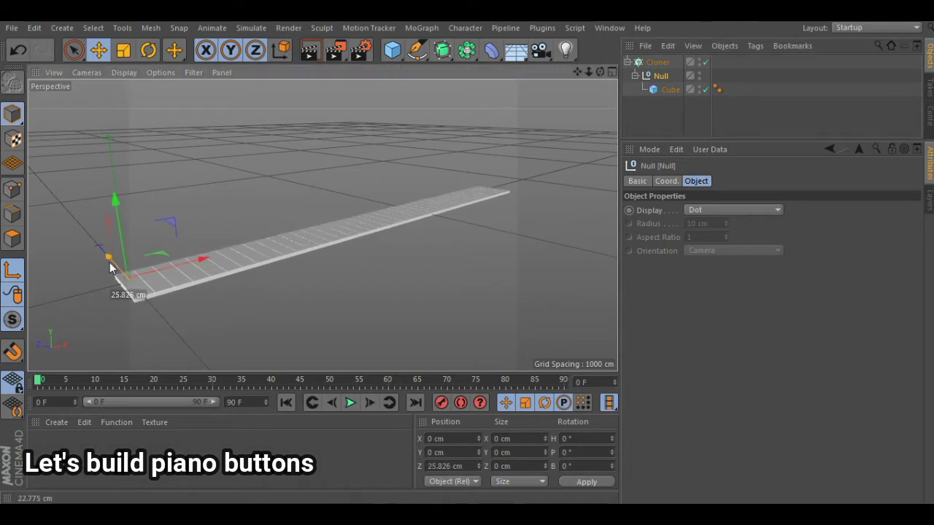
pyautogui.click(438, 461)
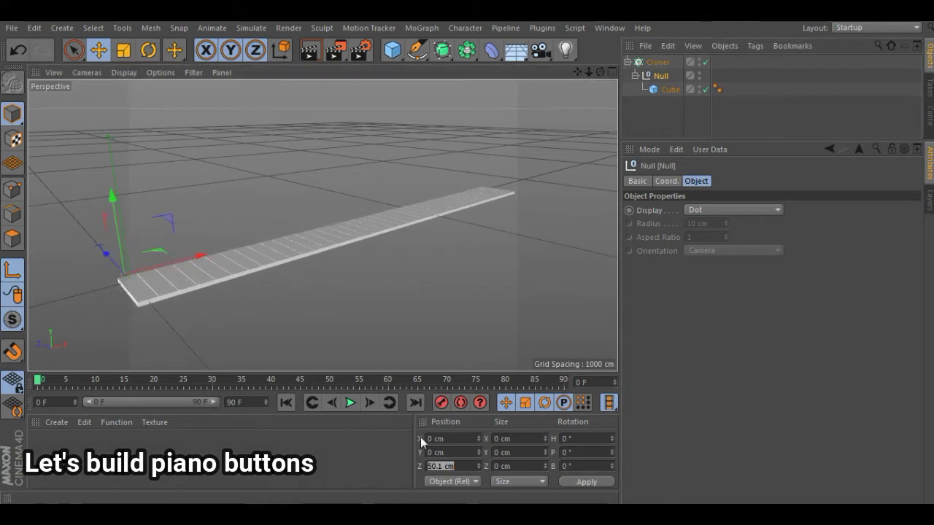
pyautogui.press('Return')
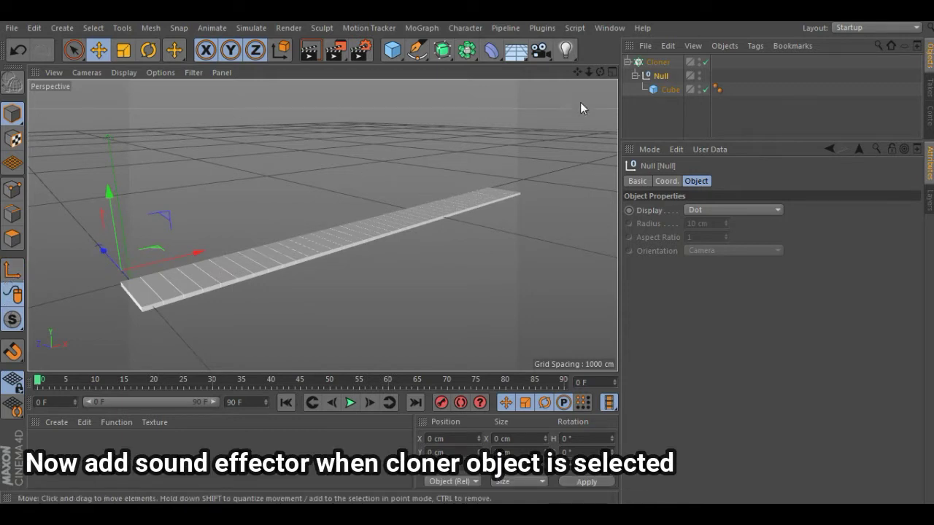
# - Add a Sound effector loaded with the Canon in D piano mp3, copied into the project folder
pyautogui.click(658, 63)
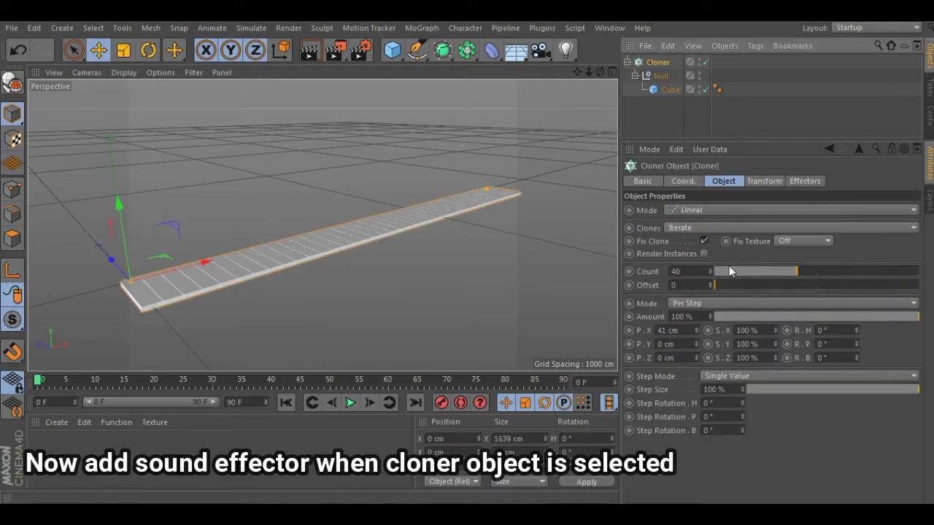
pyautogui.click(422, 28)
pyautogui.moveTo(447, 48)
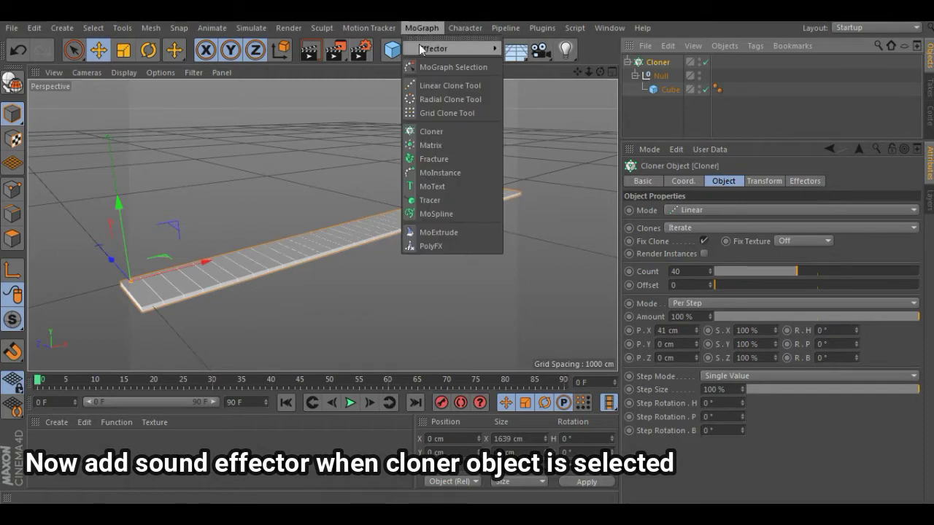
pyautogui.click(540, 181)
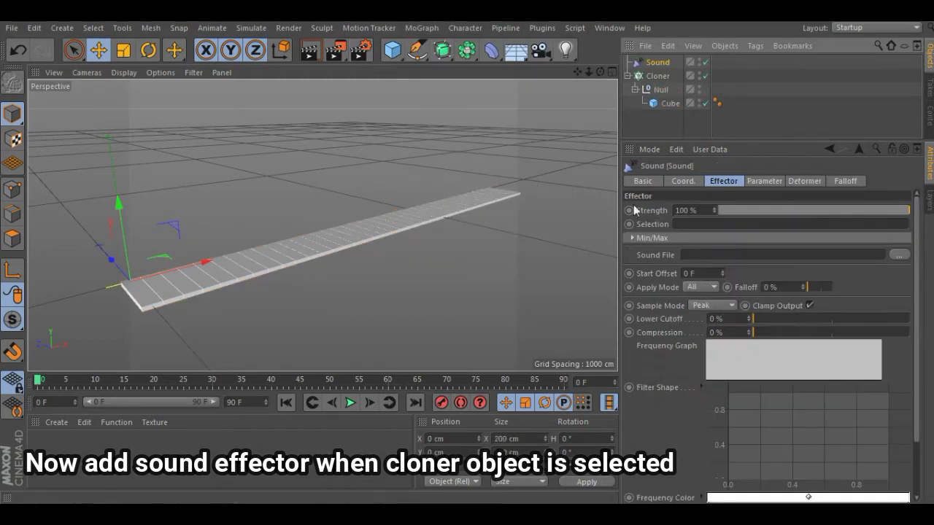
pyautogui.click(898, 254)
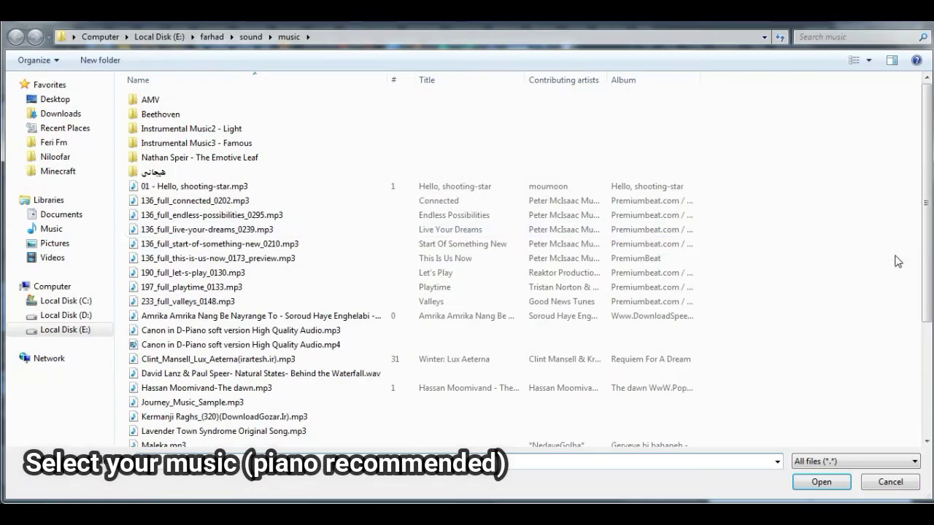
pyautogui.doubleClick(229, 329)
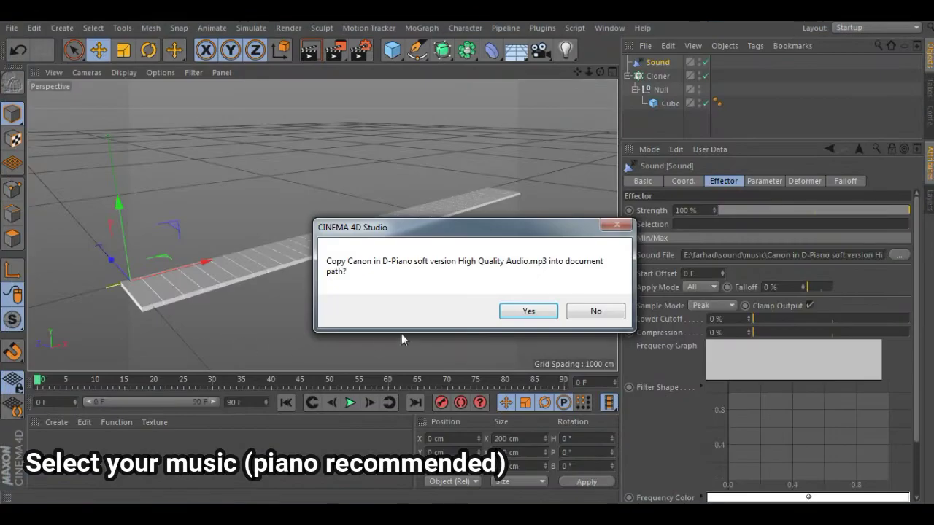
pyautogui.click(526, 312)
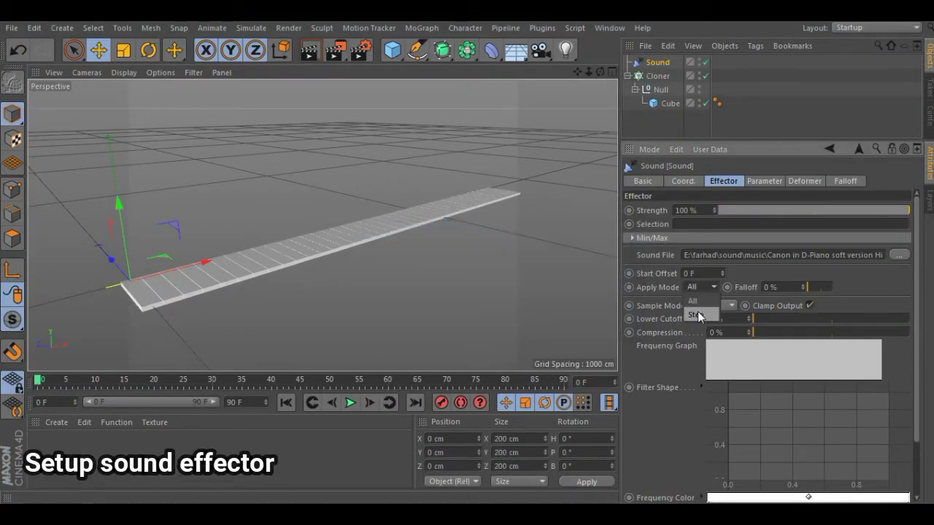
# - Switch the Sound effector to Step mode and extend the scene to 10000 frames while testing playback
pyautogui.click(697, 315)
pyautogui.click(350, 403)
pyautogui.write('10000')
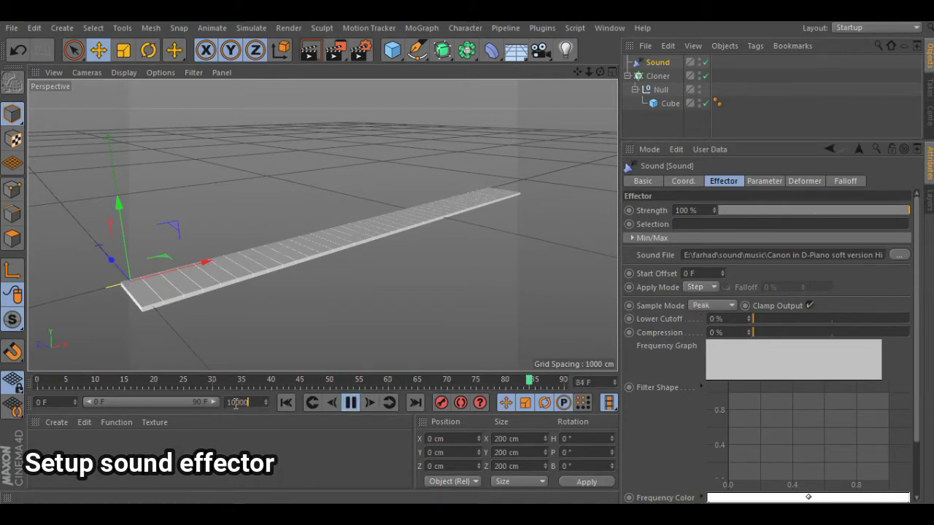
pyautogui.press('Return')
pyautogui.moveTo(99, 402); pyautogui.dragTo(214, 402)
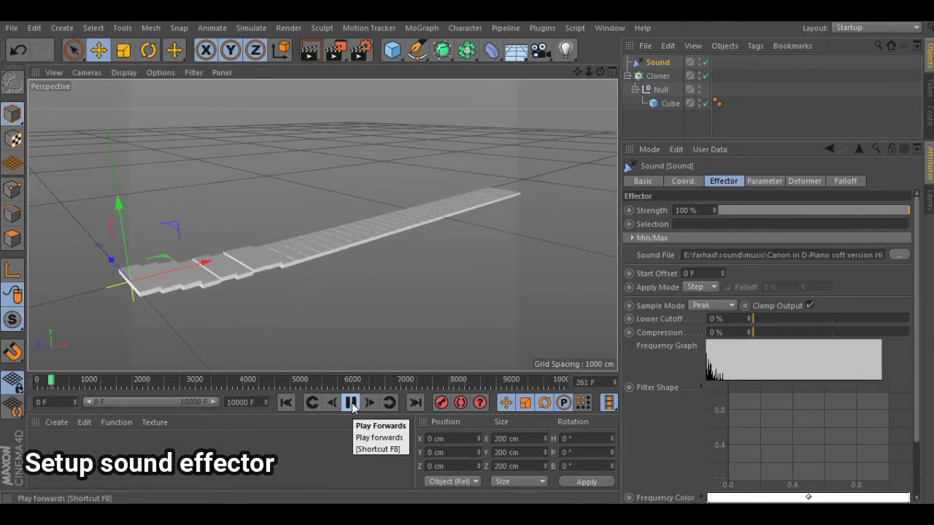
pyautogui.click(351, 403)
# - Keep Peak sampling and set lower cutoff 100%, compression 50%, and filter frequency 280, bandwidth 125
pyautogui.click(717, 306)
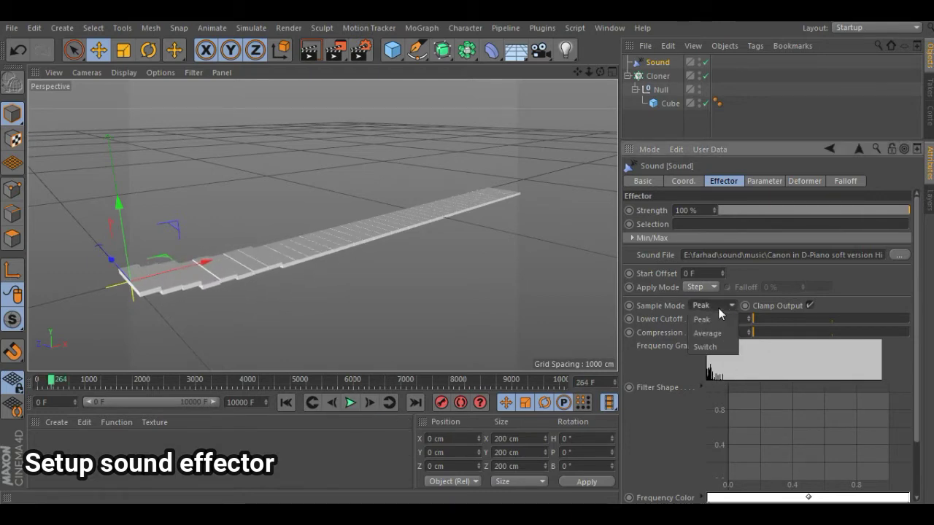
pyautogui.click(718, 308)
pyautogui.moveTo(762, 318); pyautogui.dragTo(912, 319)
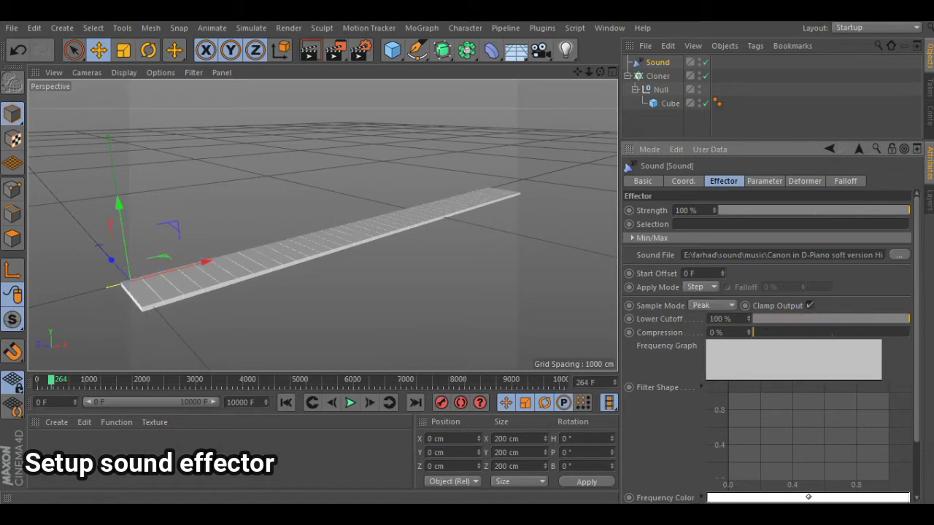
pyautogui.click(833, 337)
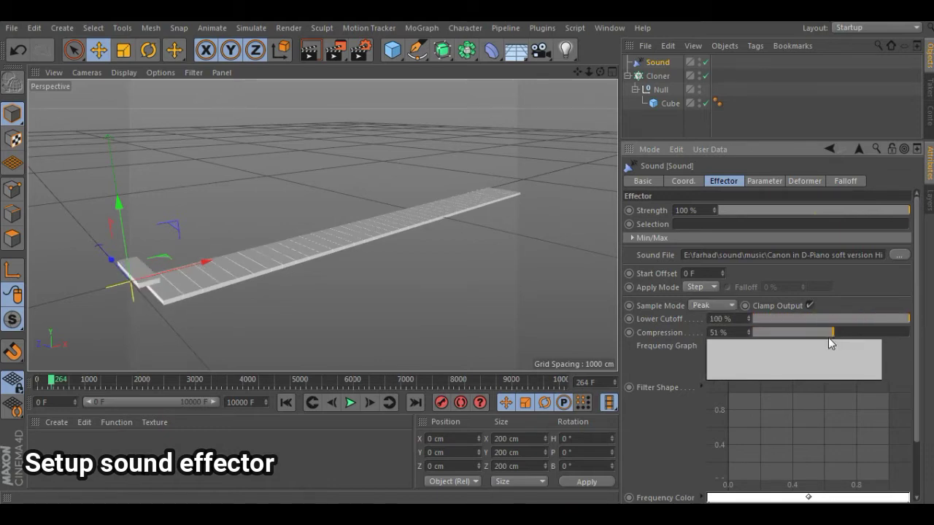
pyautogui.click(750, 336)
pyautogui.scroll(-3, 759, 409)
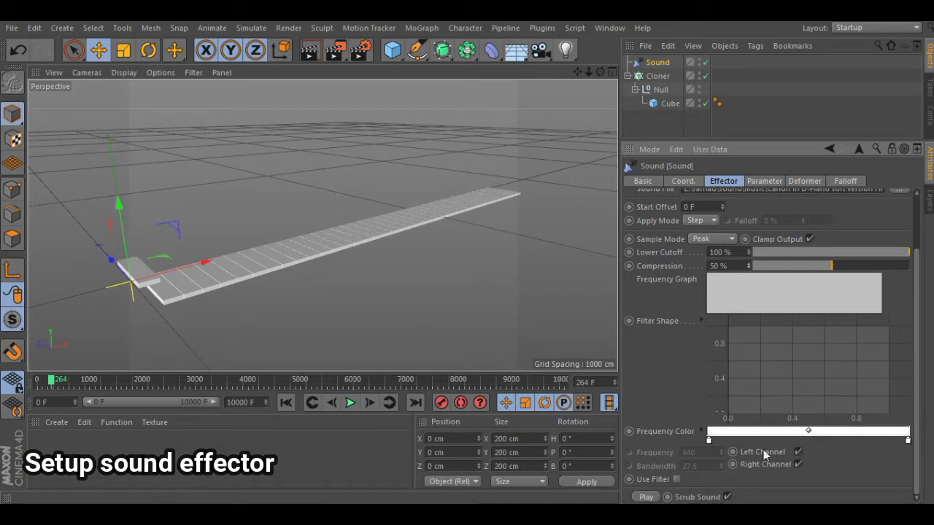
pyautogui.click(677, 479)
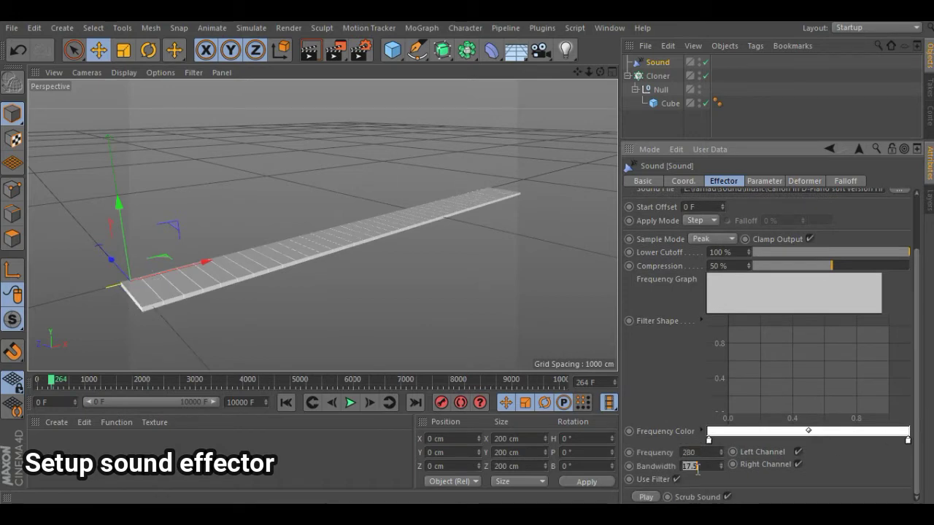
pyautogui.write('1250')
pyautogui.press('Return')
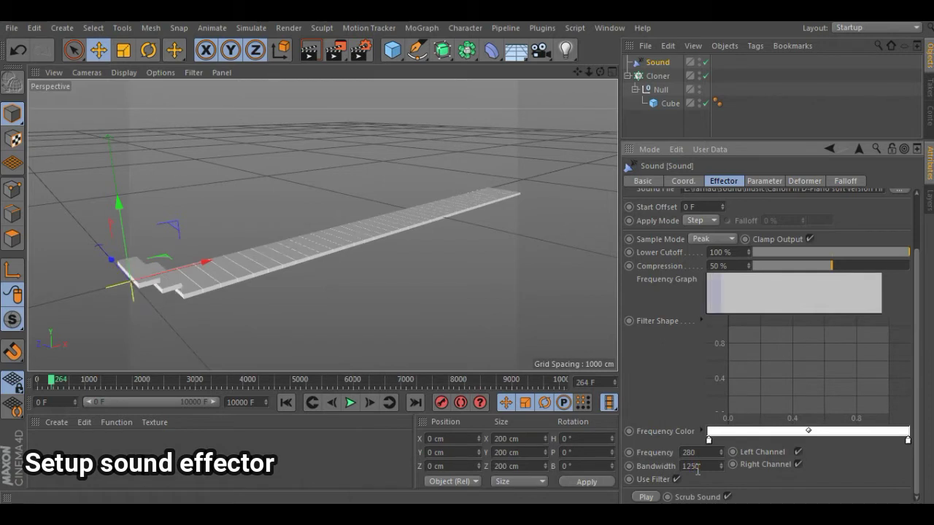
pyautogui.scroll(3, 925, 415)
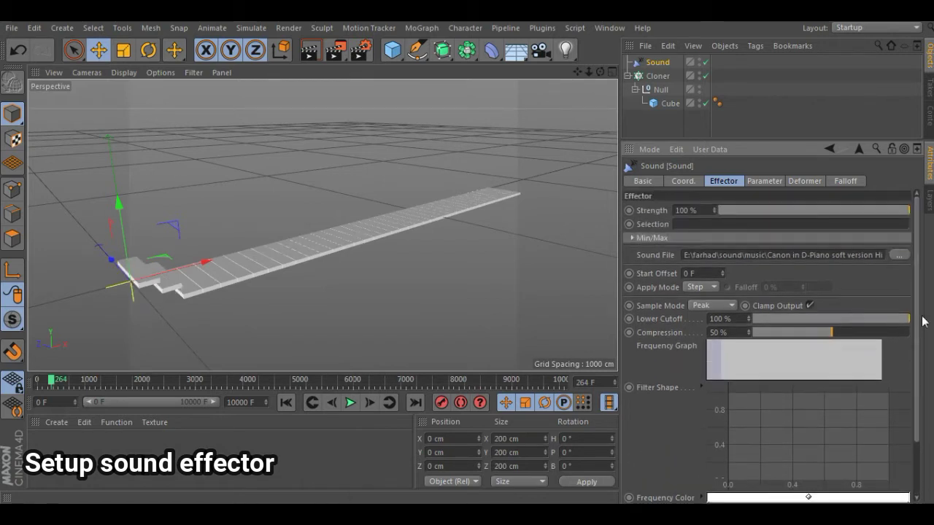
pyautogui.click(350, 403)
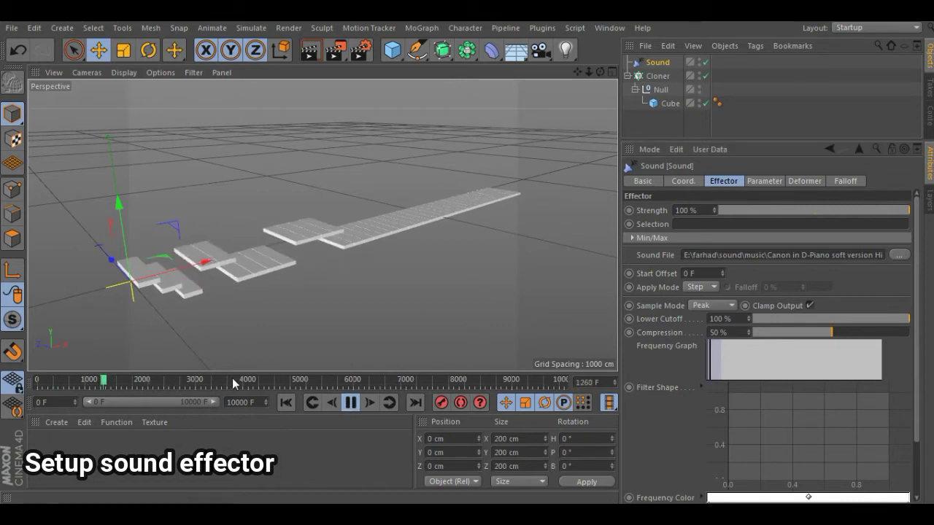
pyautogui.click(350, 405)
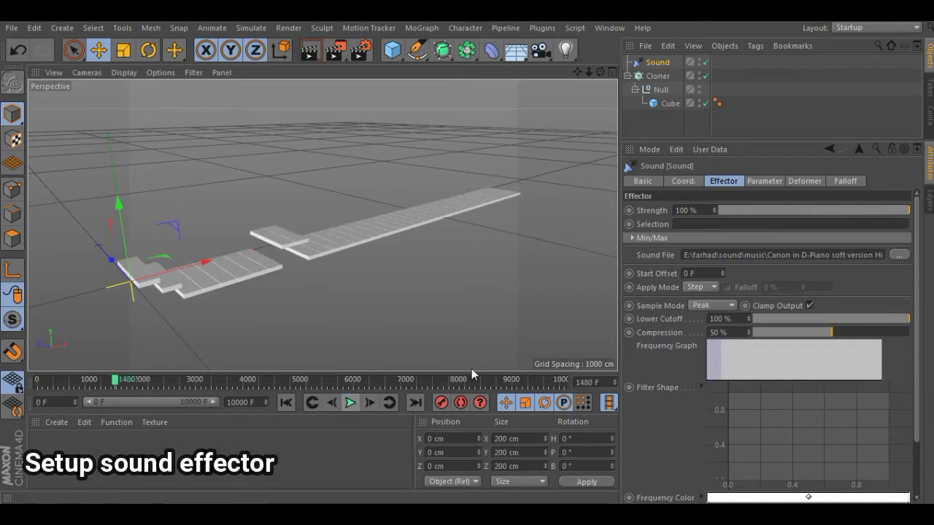
# - In the Sound effector's Parameter tab, set P.Y to -5 cm and enable rotation with R.P 3°
pyautogui.click(763, 181)
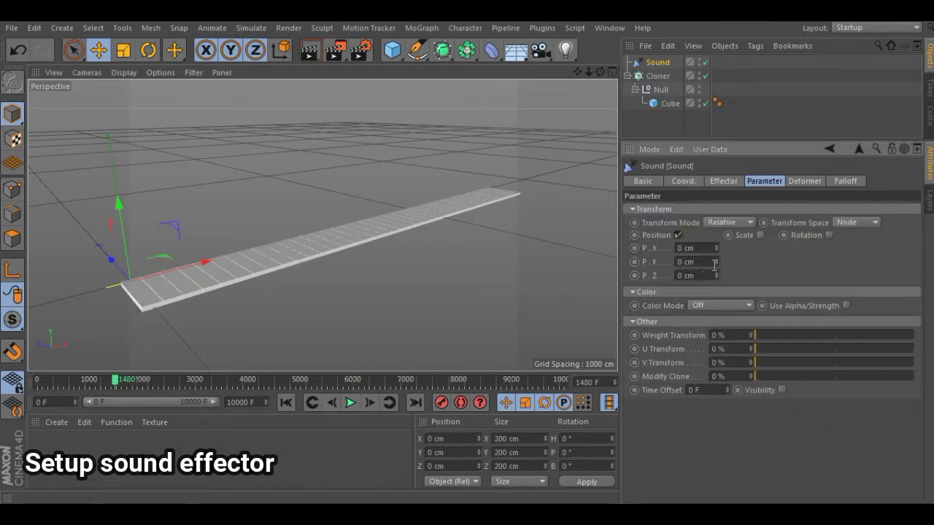
pyautogui.moveTo(717, 265); pyautogui.dragTo(717, 266)
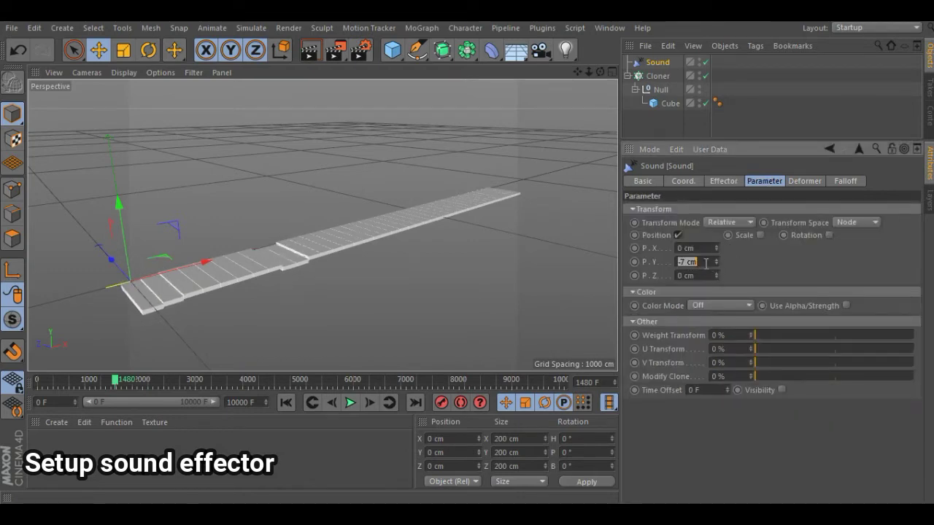
pyautogui.write('-5')
pyautogui.press('Return')
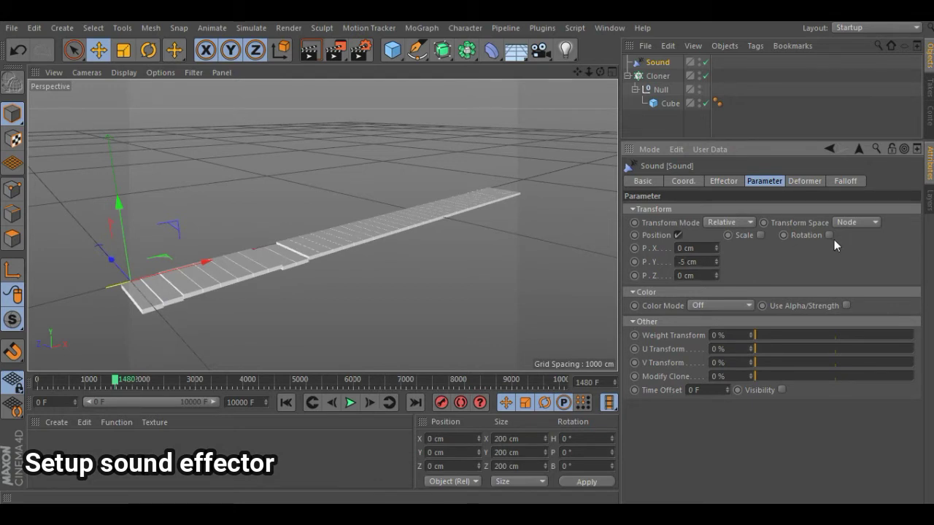
pyautogui.click(830, 235)
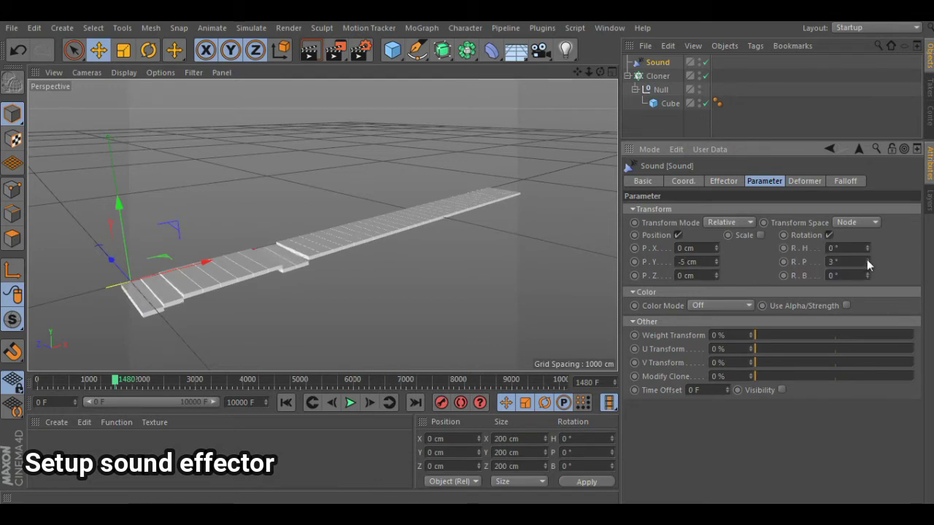
pyautogui.moveTo(867, 259); pyautogui.dragTo(867, 254)
# - Preview the keys dipping and tilting in playback, then select the Cloner
pyautogui.scroll(3, 291, 240)
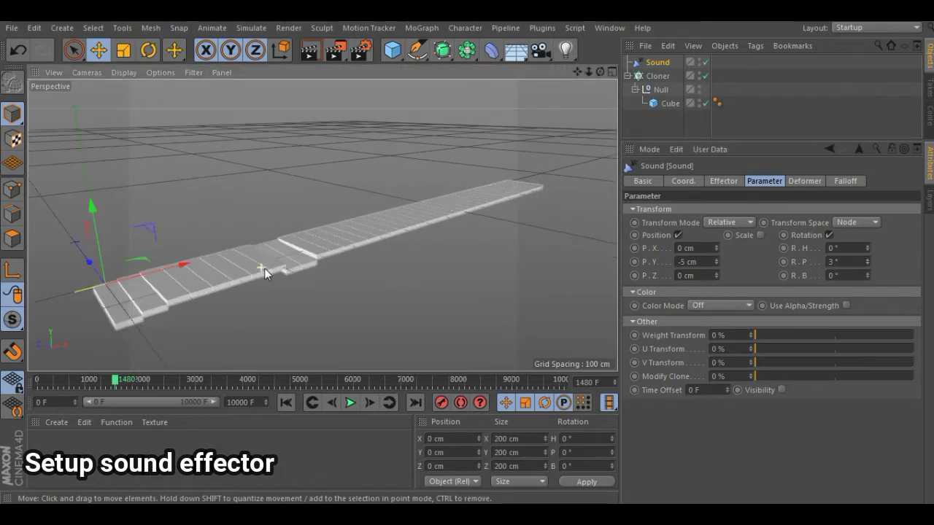
pyautogui.scroll(3, 264, 268)
pyautogui.click(348, 405)
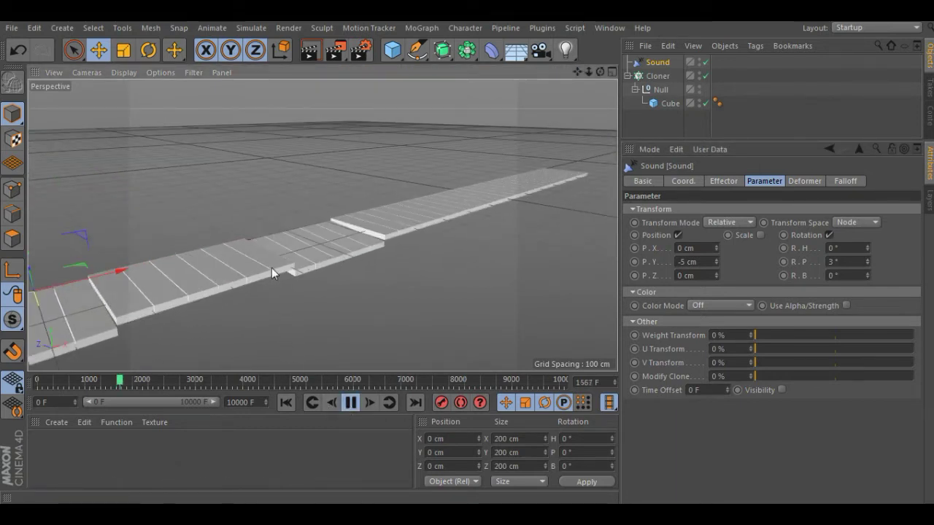
pyautogui.scroll(-2, 272, 268)
pyautogui.scroll(-2, 127, 303)
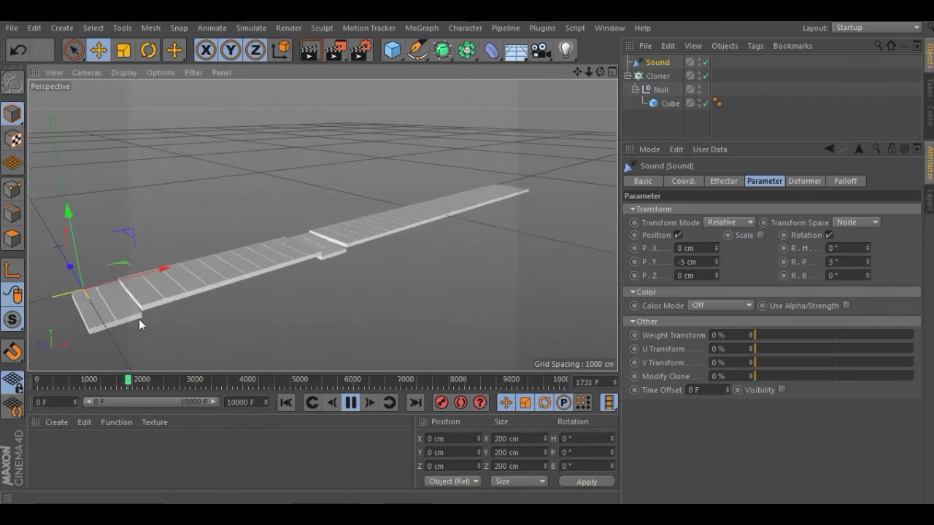
pyautogui.click(351, 403)
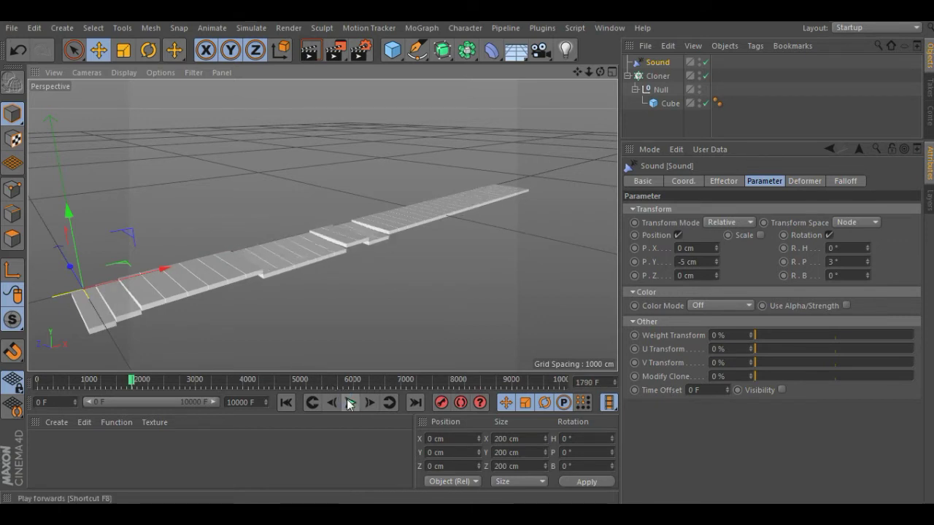
pyautogui.click(657, 76)
pyautogui.click(421, 29)
pyautogui.moveTo(438, 48)
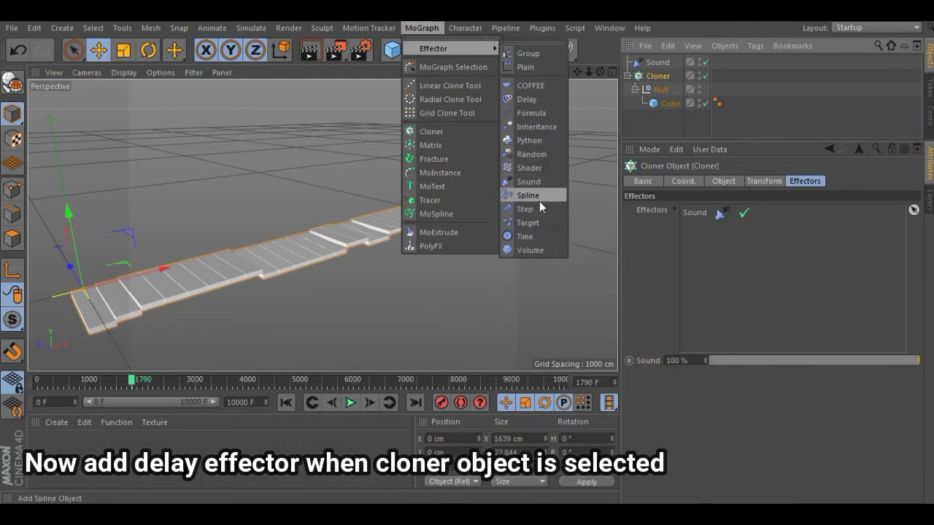
# - Add a Delay effector to the Cloner and replay from frame 0 to check smoother key motion
pyautogui.click(528, 100)
pyautogui.click(308, 338)
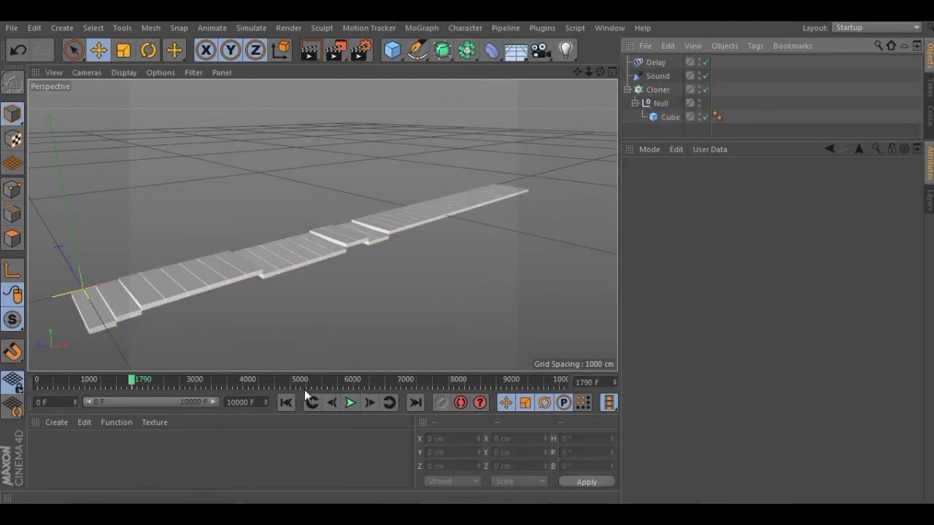
pyautogui.click(286, 403)
pyautogui.click(350, 402)
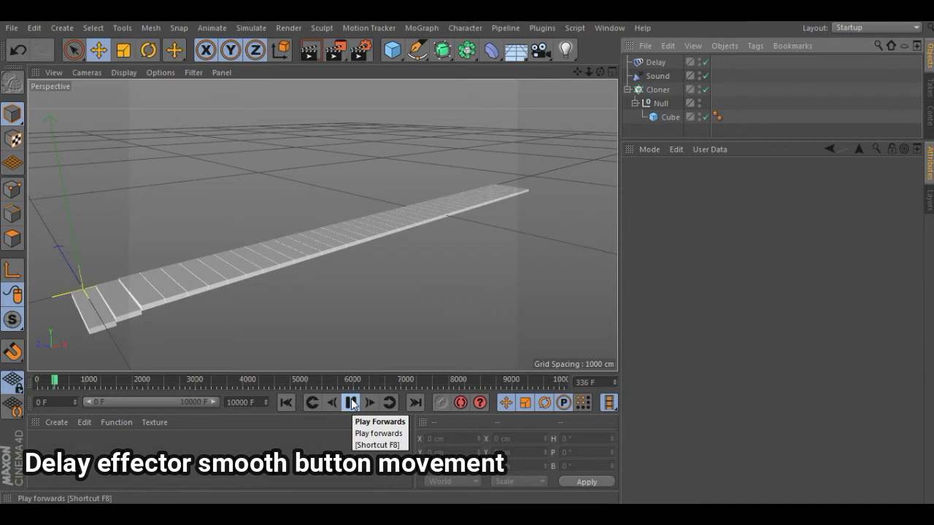
pyautogui.click(225, 383)
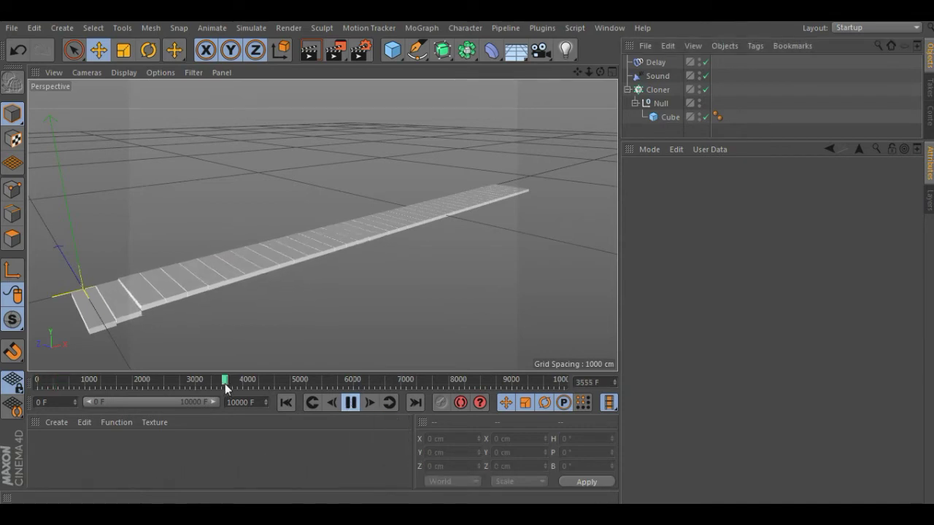
pyautogui.click(167, 383)
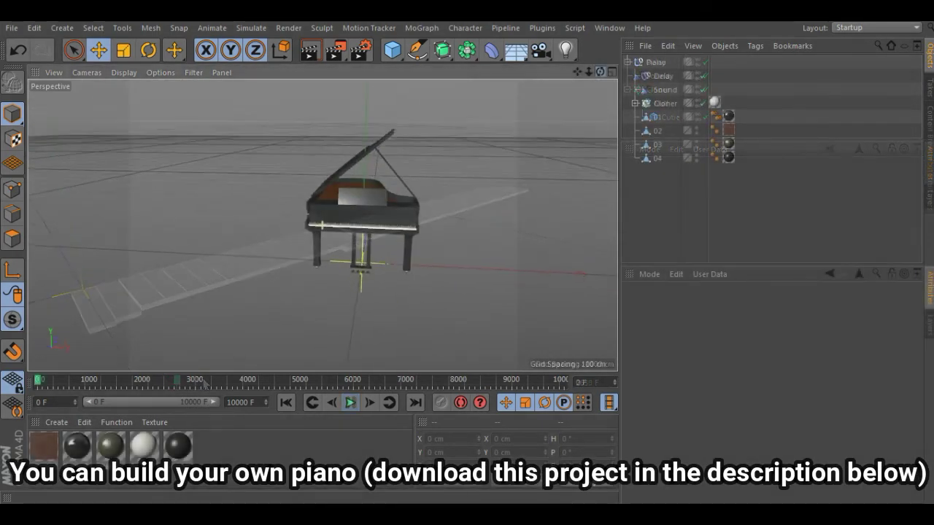
# - Select the piano scene's Sound effector and load the Canon in D mp3, copying it into the document path
pyautogui.click(653, 87)
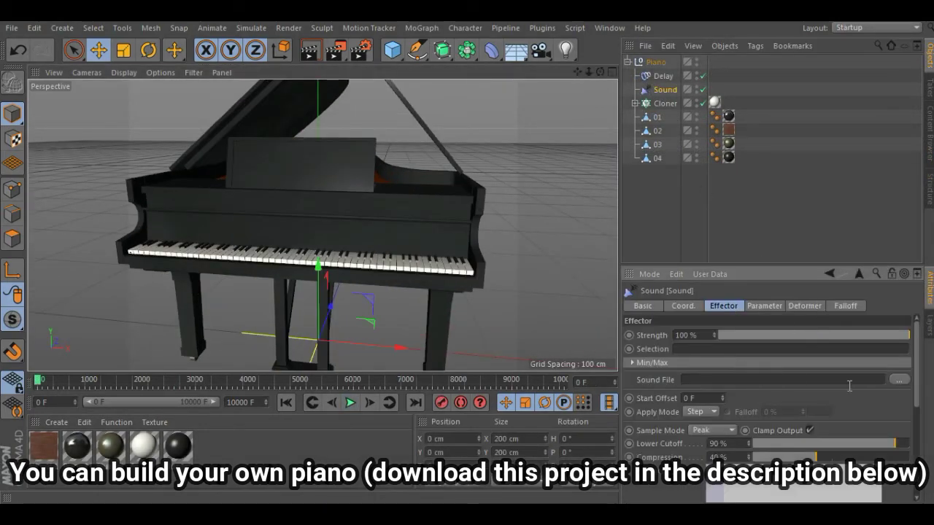
pyautogui.click(899, 380)
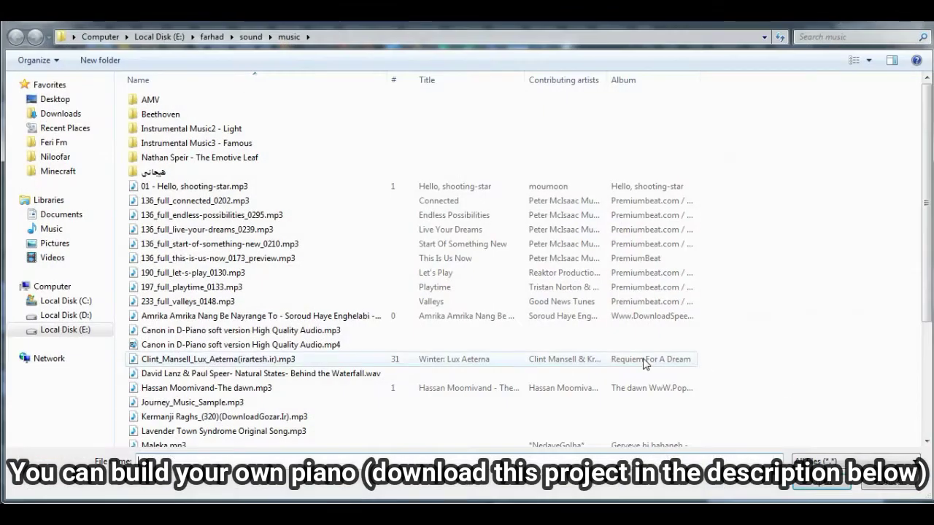
pyautogui.doubleClick(347, 331)
pyautogui.click(530, 314)
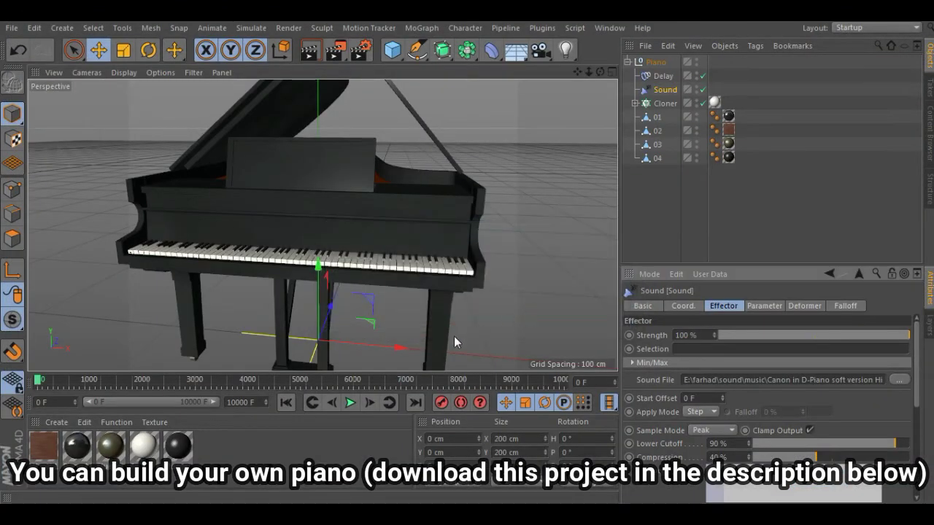
# - Play the grand piano animation and zoom in on the keyboard to watch the keys press
pyautogui.click(349, 405)
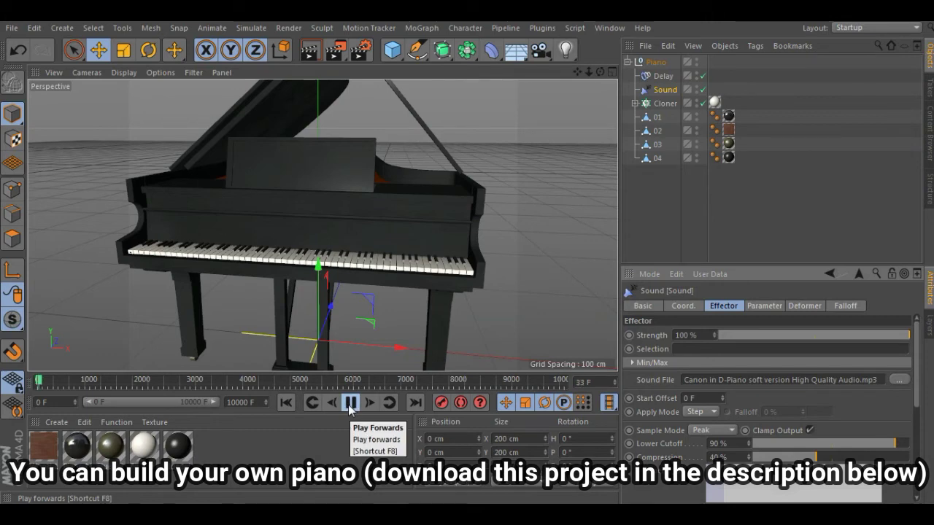
pyautogui.scroll(2, 254, 268)
pyautogui.scroll(2, 253, 267)
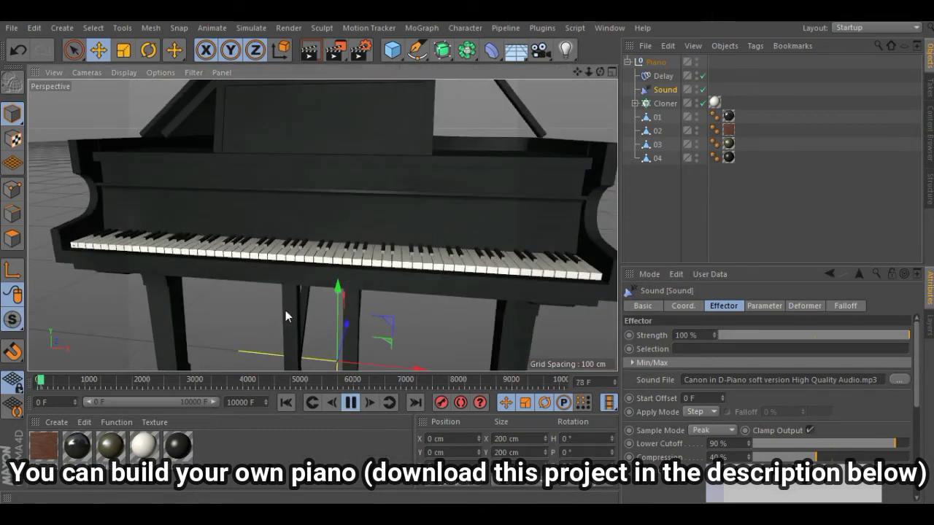